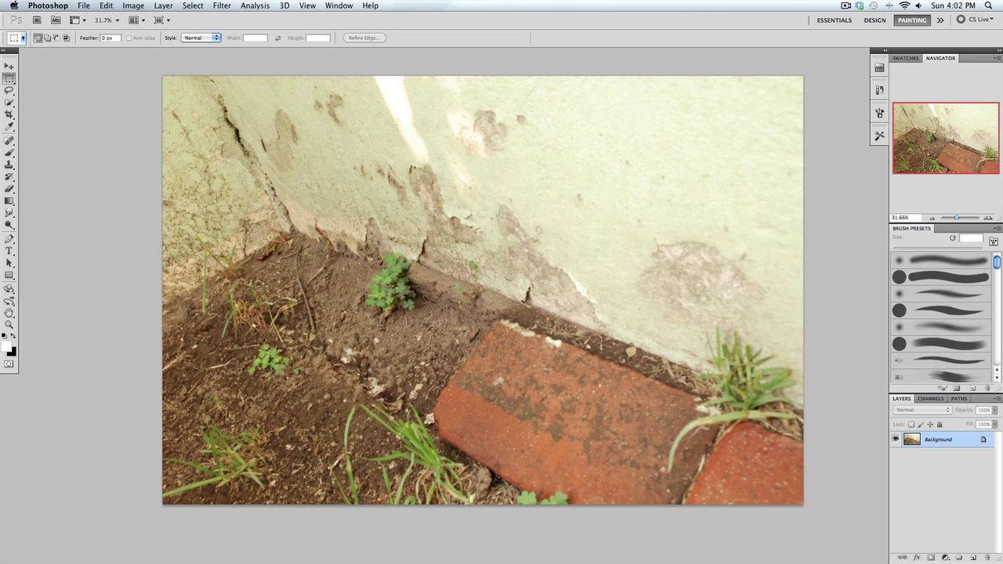
Step: Switch to Firefox to view the tilt-shift Times Square example
{"action": "key", "text": "super+Tab"}
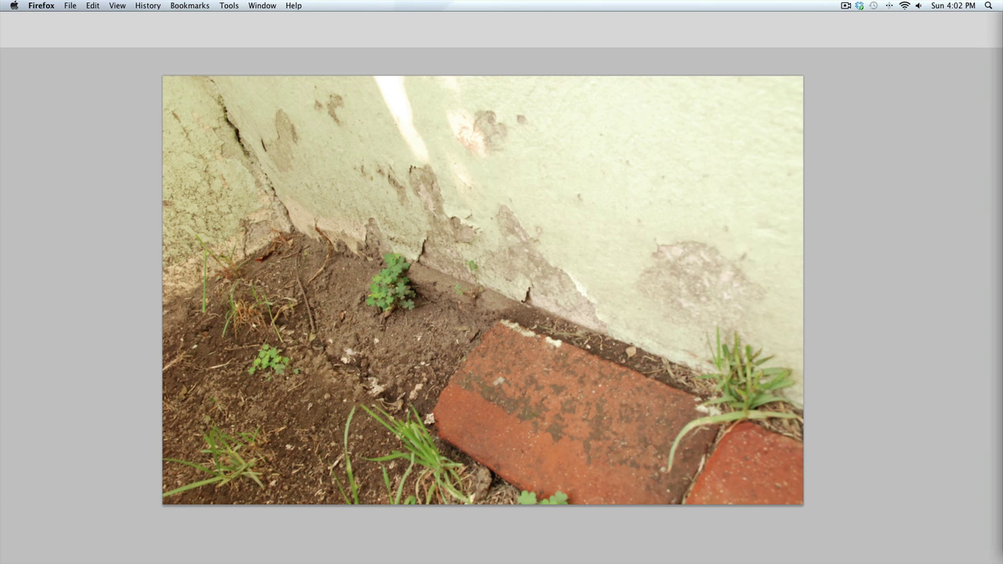
Step: Position the pasted Times Square image, then delete Layer 1 to leave only Background
{"action": "key", "text": "super+Tab"}
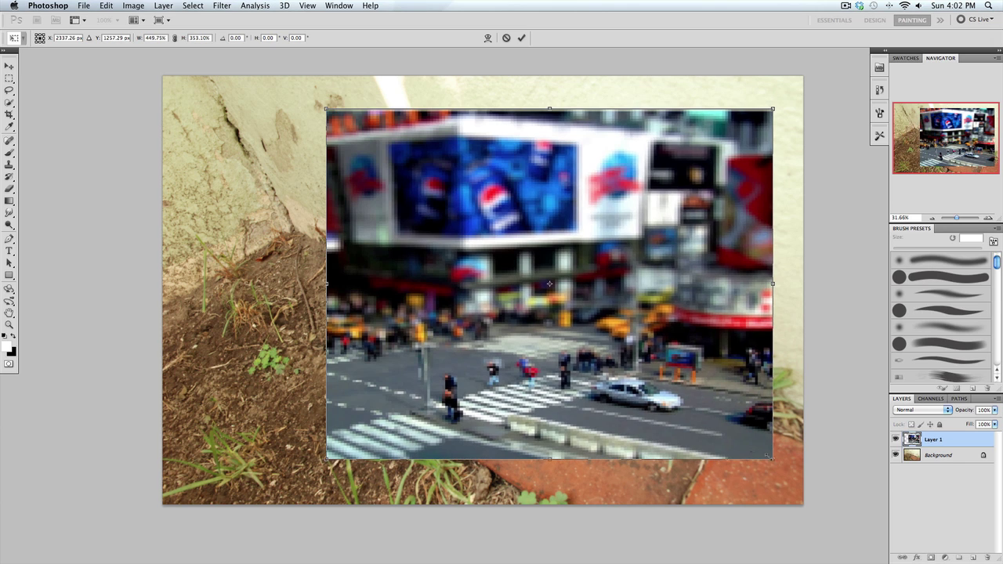
{"action": "left_click_drag", "start_coordinate": [607, 362], "coordinate": [440, 330]}
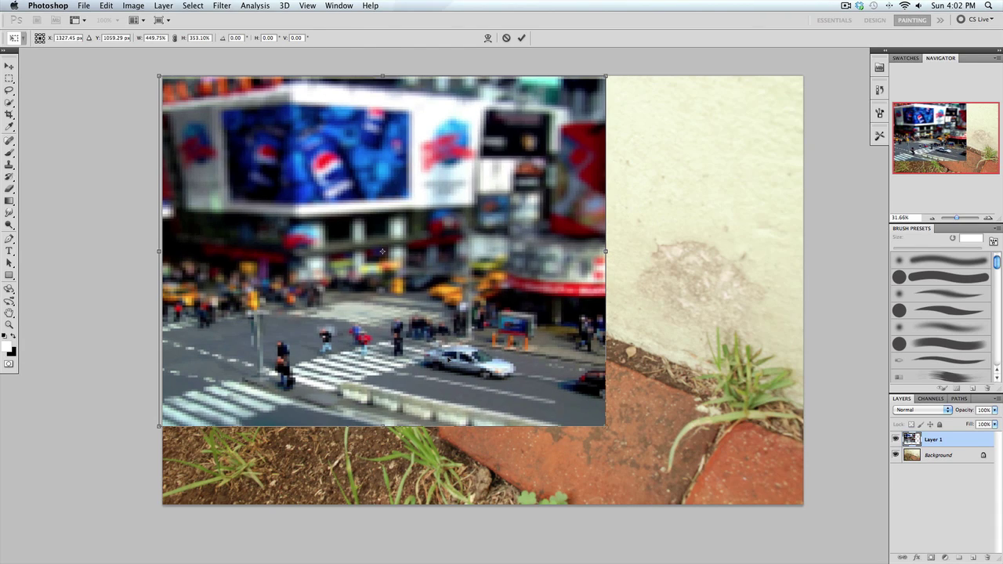
{"action": "key", "text": "Return"}
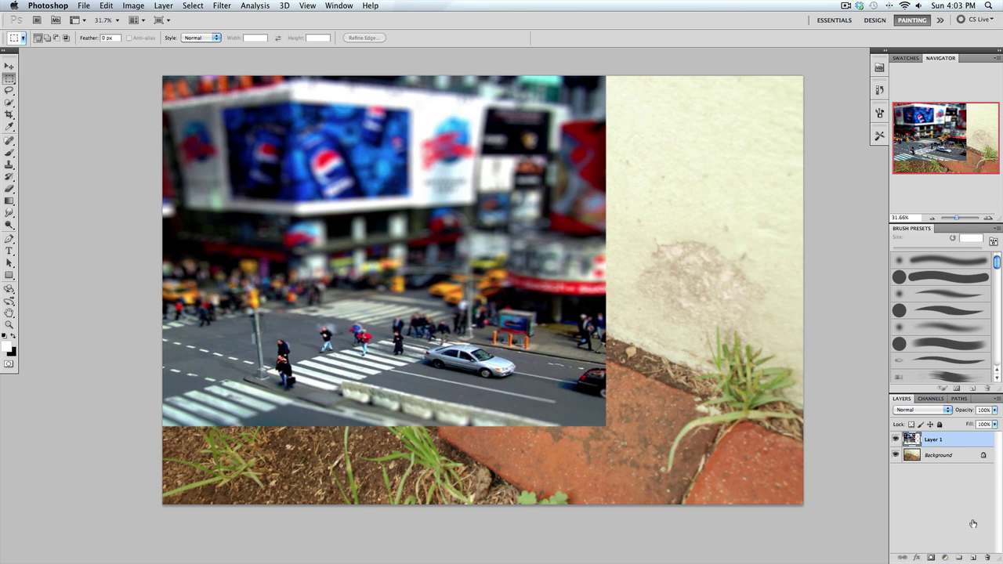
{"action": "left_click_drag", "start_coordinate": [940, 443], "coordinate": [986, 557]}
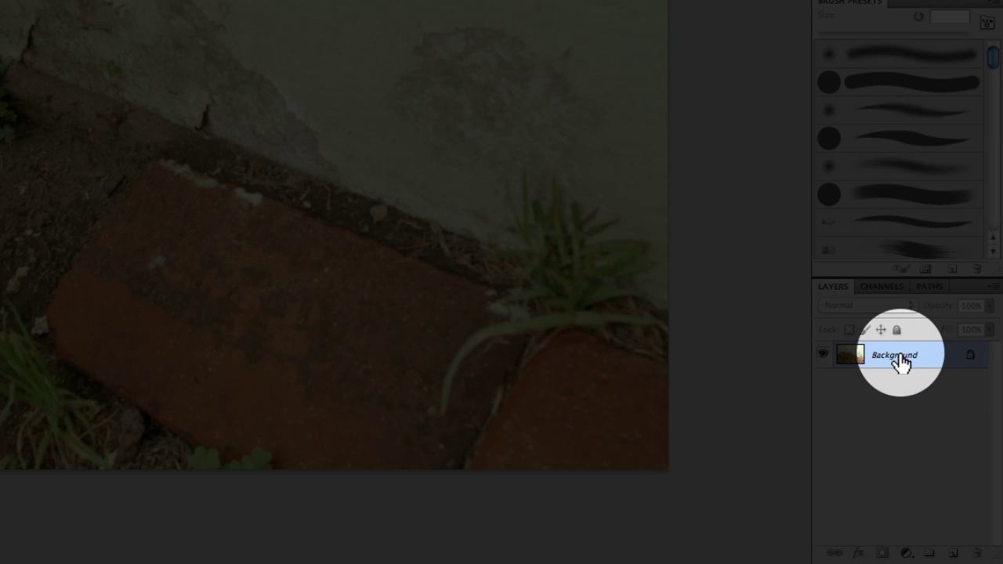
Step: Duplicate the Background layer to create Background copy
{"action": "left_click_drag", "start_coordinate": [901, 362], "coordinate": [952, 553]}
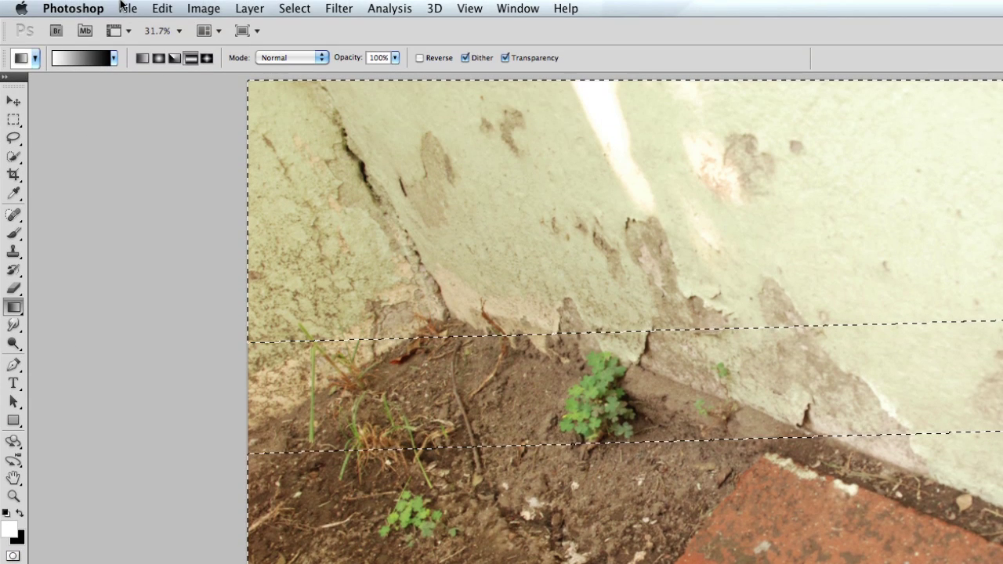
Step: Apply Filter > Blur > Lens Blur at radius 34 to the top and bottom selection
{"action": "left_click", "coordinate": [250, 8]}
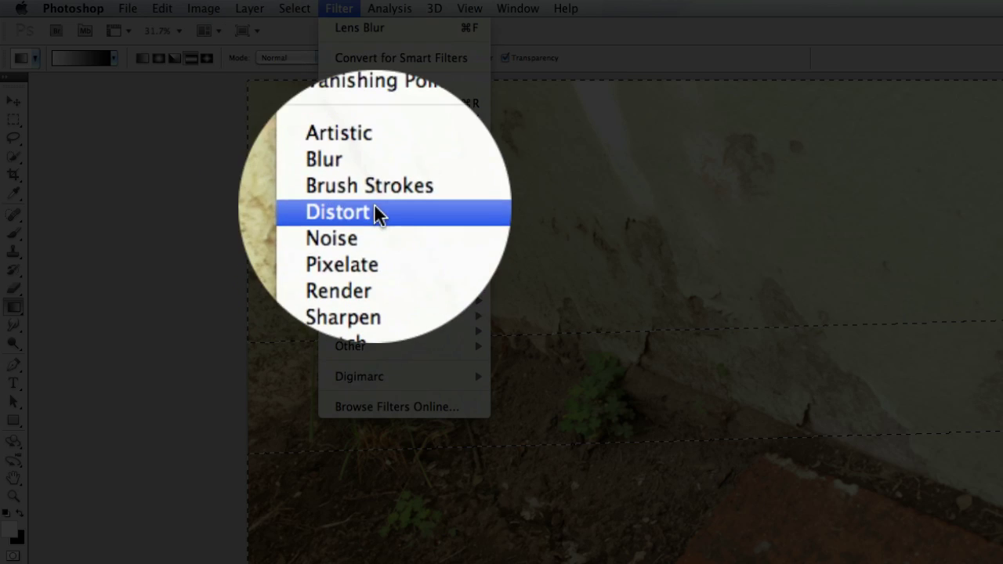
{"action": "mouse_move", "coordinate": [345, 179]}
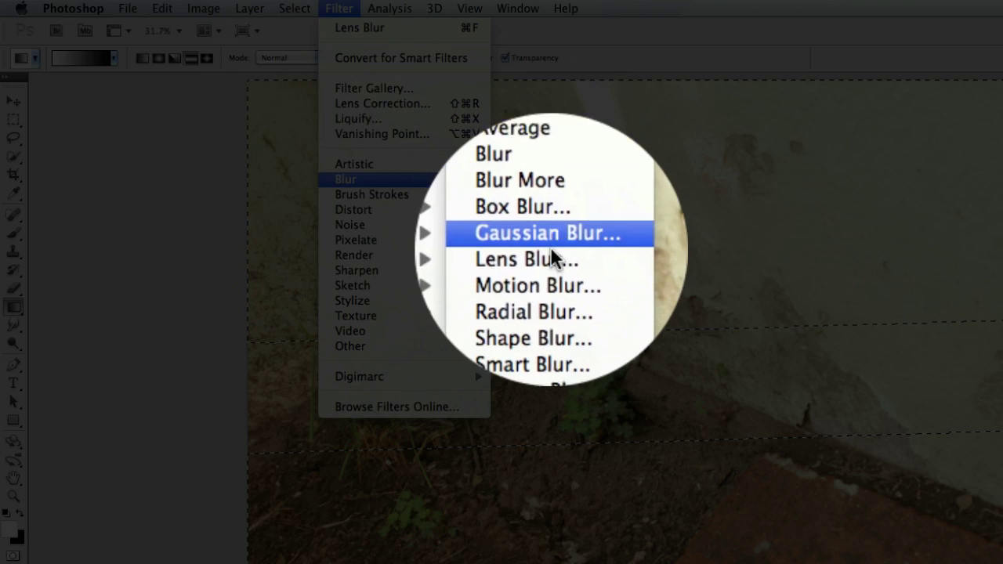
{"action": "left_click", "coordinate": [550, 253]}
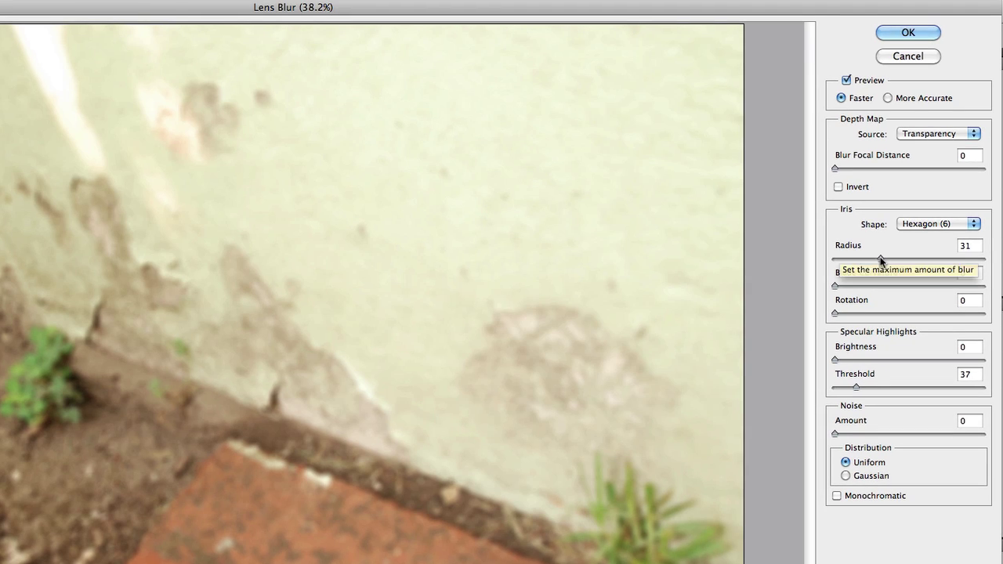
{"action": "left_click_drag", "start_coordinate": [880, 259], "coordinate": [882, 258]}
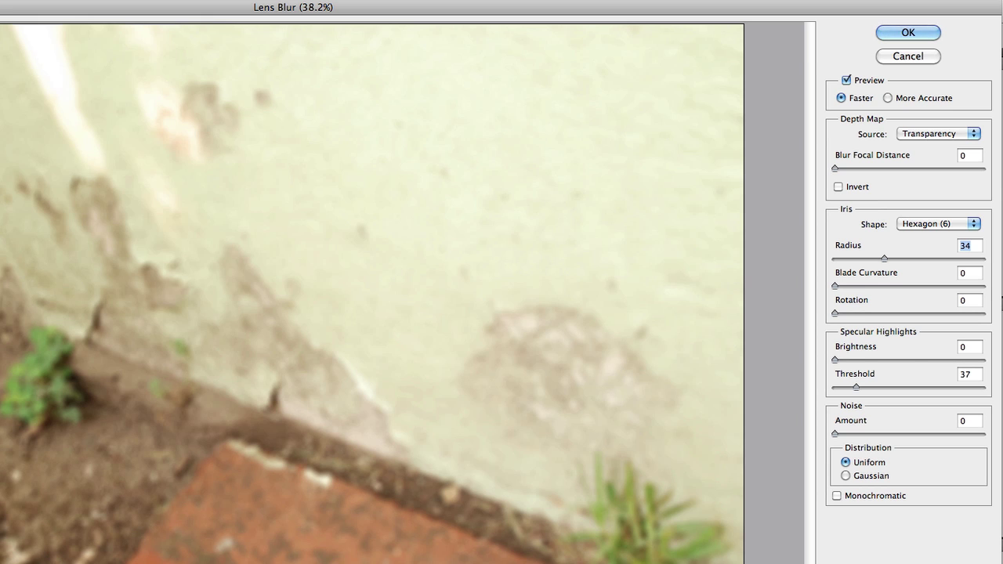
{"action": "left_click", "coordinate": [910, 33]}
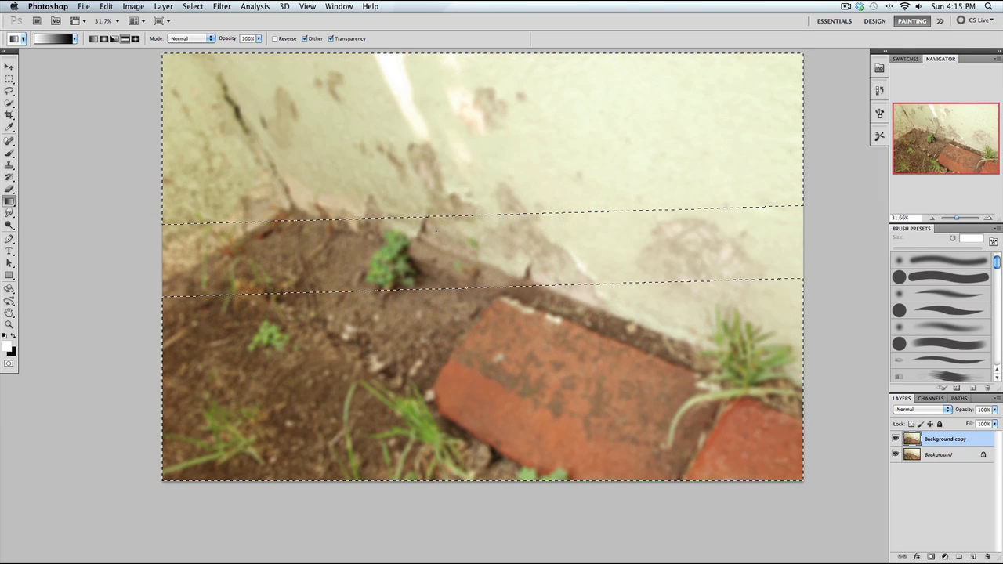
Step: Invert the selection to the middle clover band, then deselect
{"action": "right_click", "coordinate": [426, 233]}
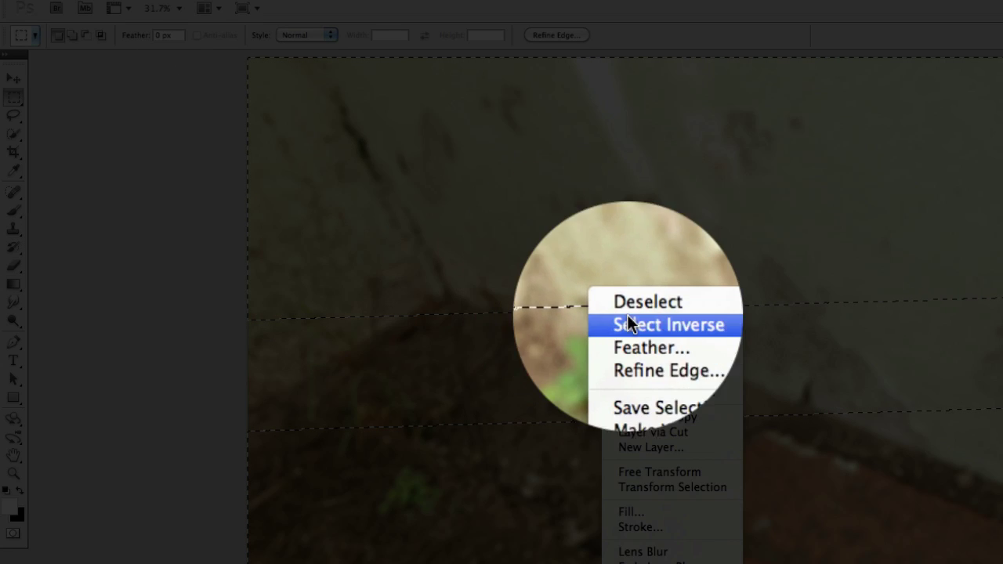
{"action": "left_click", "coordinate": [647, 323]}
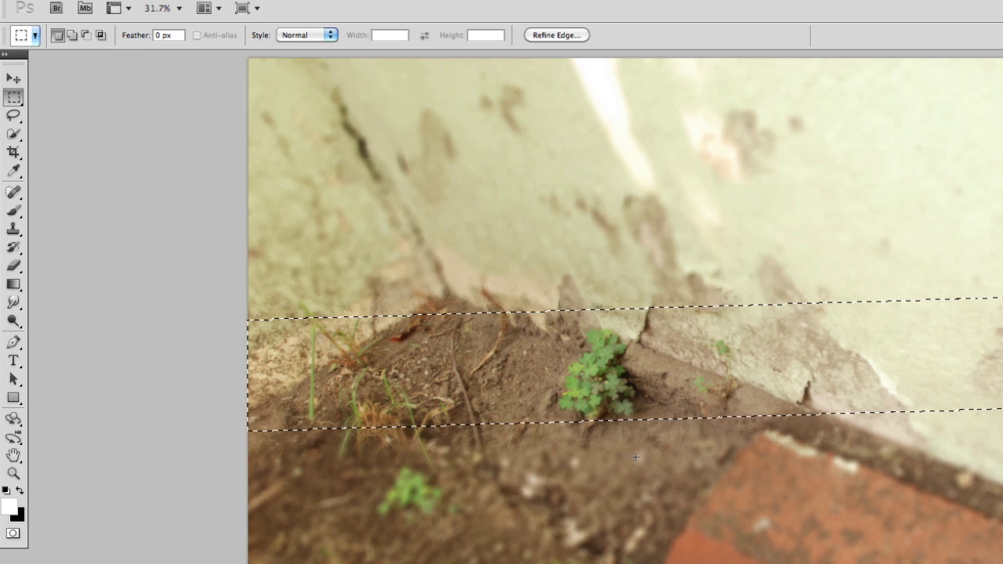
{"action": "left_click", "coordinate": [636, 456]}
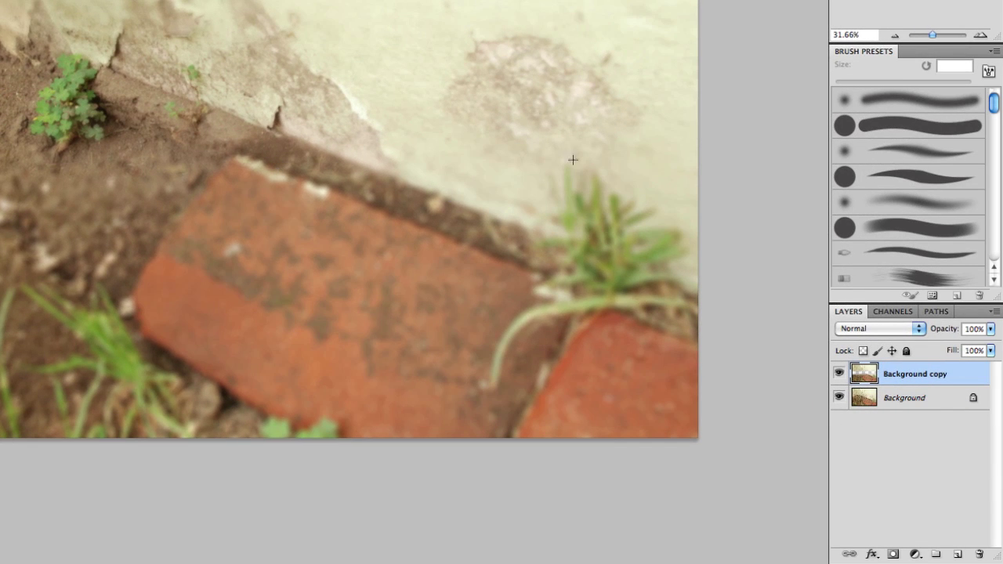
Step: Duplicate Background again and merge that copy into Background copy
{"action": "left_click_drag", "start_coordinate": [928, 401], "coordinate": [956, 554]}
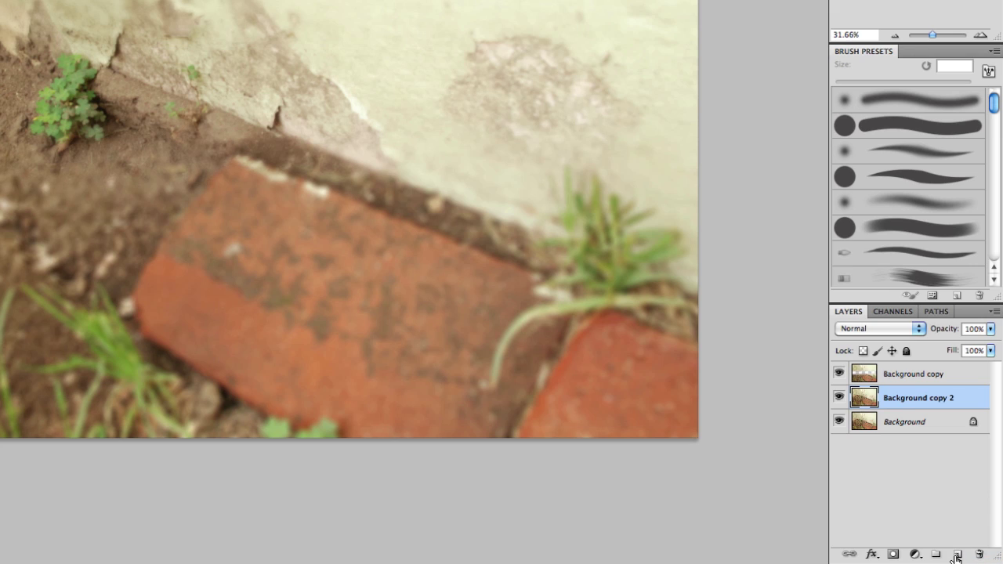
{"action": "left_click", "coordinate": [909, 376], "text": "shift"}
{"action": "right_click", "coordinate": [909, 376]}
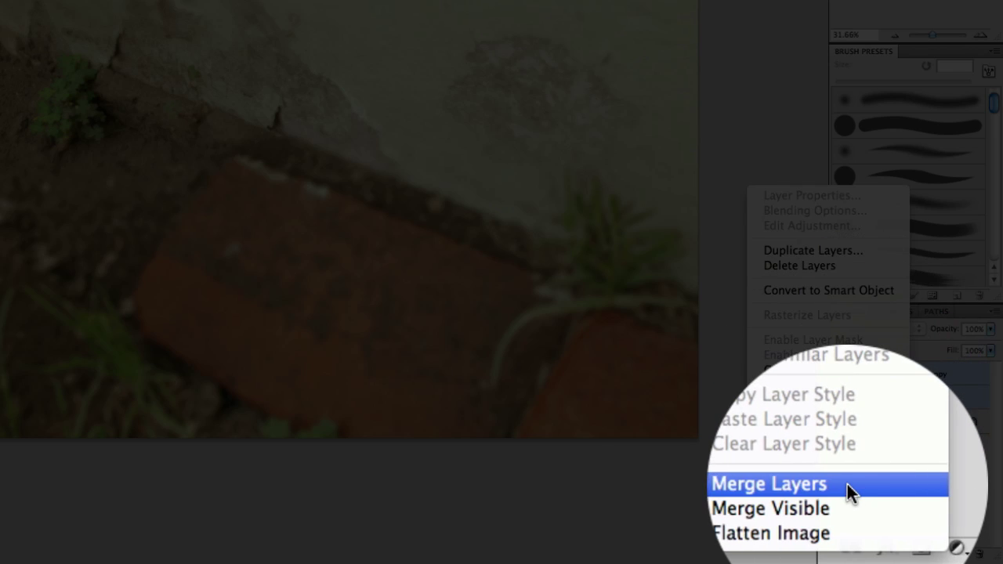
{"action": "left_click", "coordinate": [847, 484]}
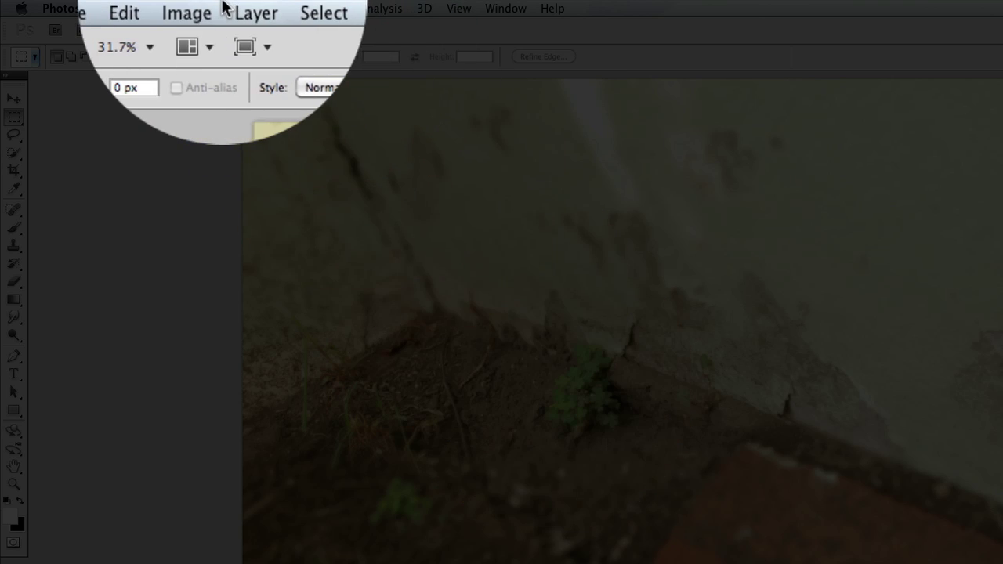
Step: Apply Hue/Saturation with hue −4, saturation +41 and lightness +5
{"action": "left_click", "coordinate": [133, 6]}
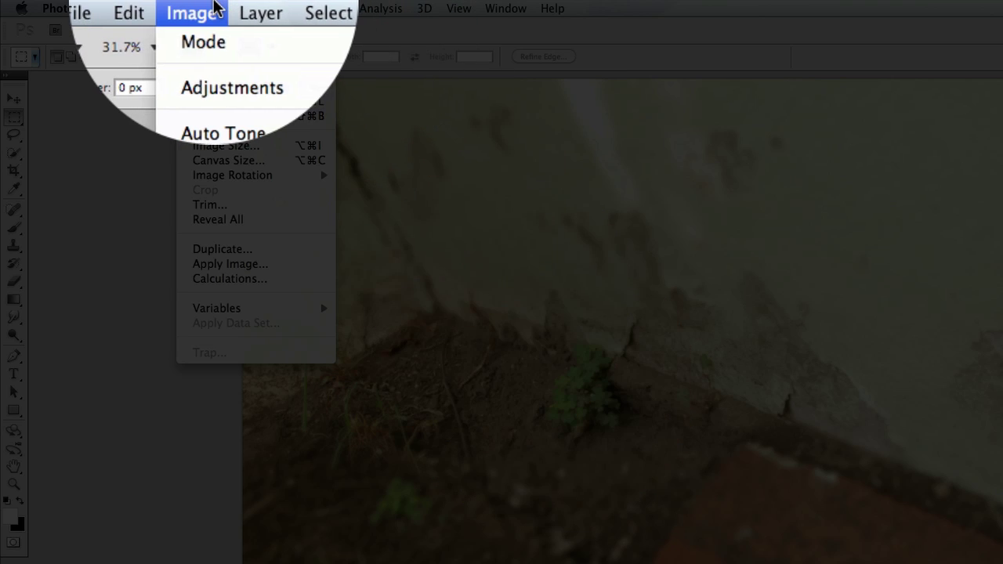
{"action": "mouse_move", "coordinate": [235, 87]}
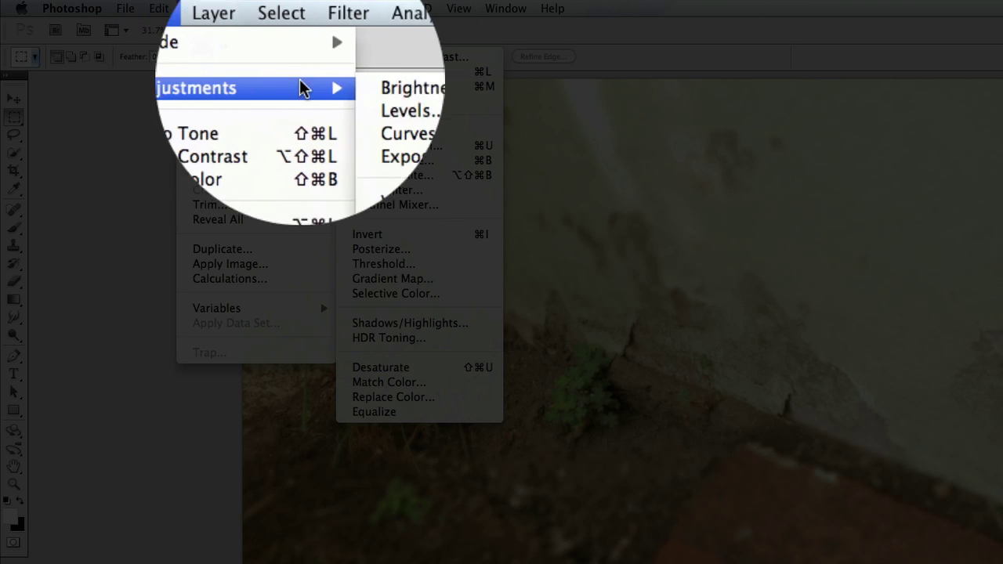
{"action": "left_click", "coordinate": [408, 151]}
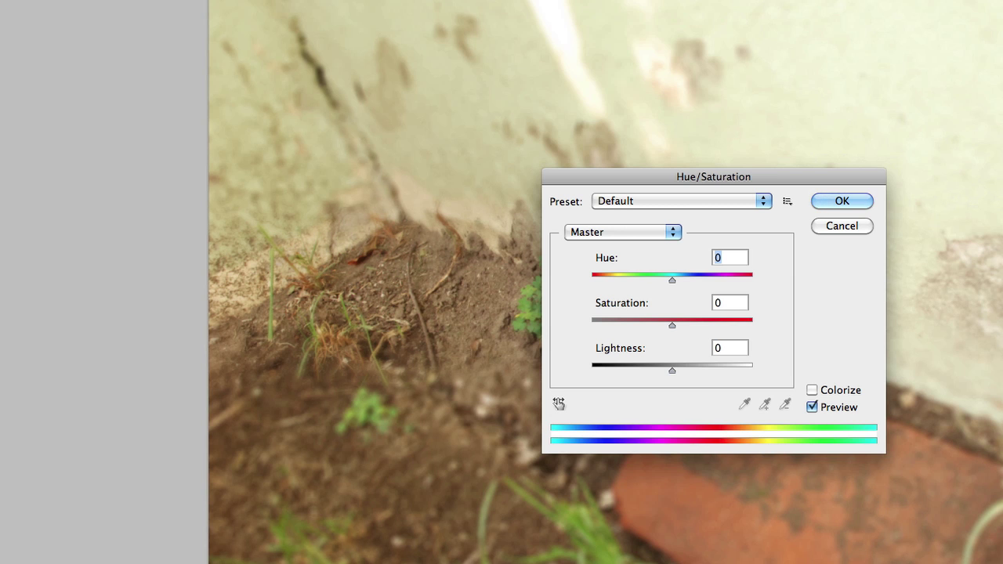
{"action": "mouse_move", "coordinate": [658, 186]}
{"action": "left_mouse_down"}
{"action": "mouse_move", "coordinate": [237, 92]}
{"action": "mouse_move", "coordinate": [127, 30]}
{"action": "mouse_move", "coordinate": [137, 32]}
{"action": "left_mouse_up"}
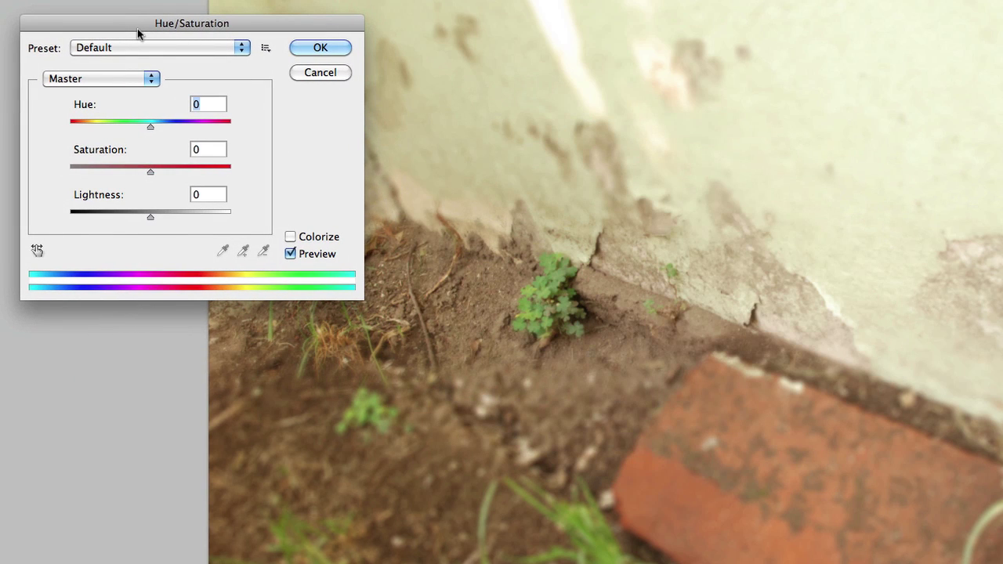
{"action": "left_click", "coordinate": [145, 53]}
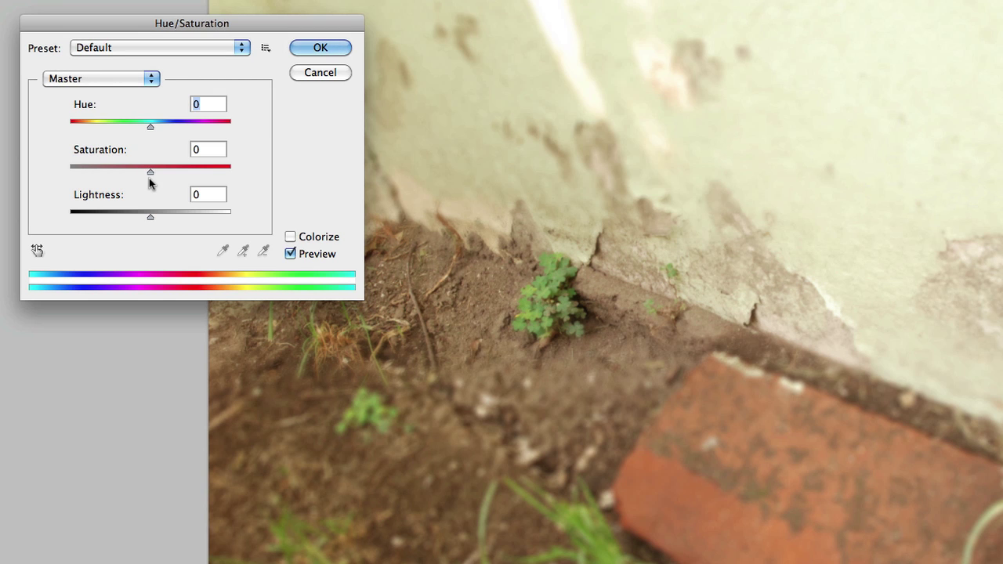
{"action": "left_click_drag", "start_coordinate": [152, 171], "coordinate": [159, 173]}
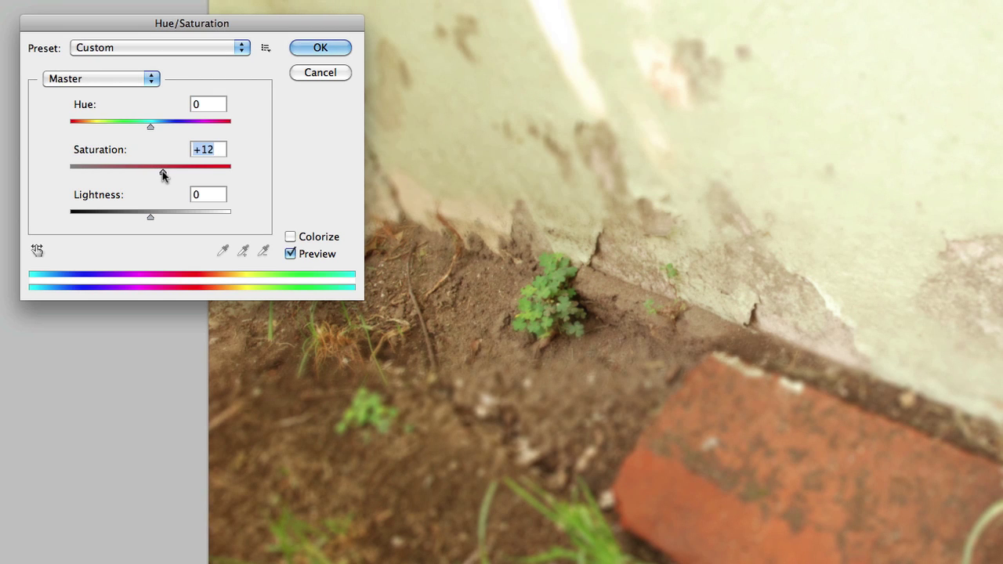
{"action": "mouse_move", "coordinate": [163, 171]}
{"action": "left_mouse_down"}
{"action": "mouse_move", "coordinate": [172, 171]}
{"action": "mouse_move", "coordinate": [143, 175]}
{"action": "mouse_move", "coordinate": [110, 147]}
{"action": "mouse_move", "coordinate": [139, 128]}
{"action": "left_mouse_up"}
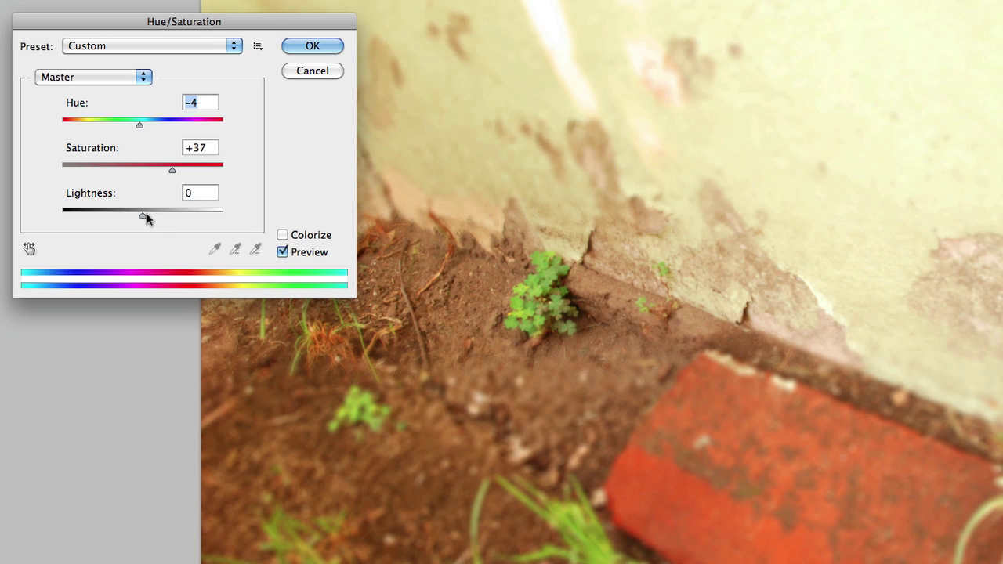
{"action": "left_click_drag", "start_coordinate": [144, 217], "coordinate": [146, 217]}
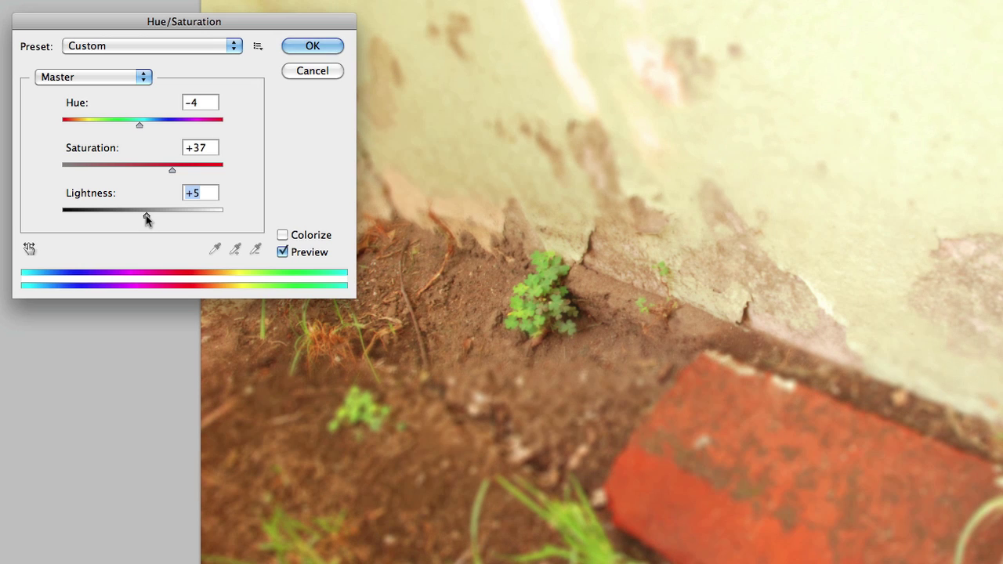
{"action": "left_click", "coordinate": [172, 171]}
{"action": "left_click_drag", "start_coordinate": [172, 171], "coordinate": [175, 171]}
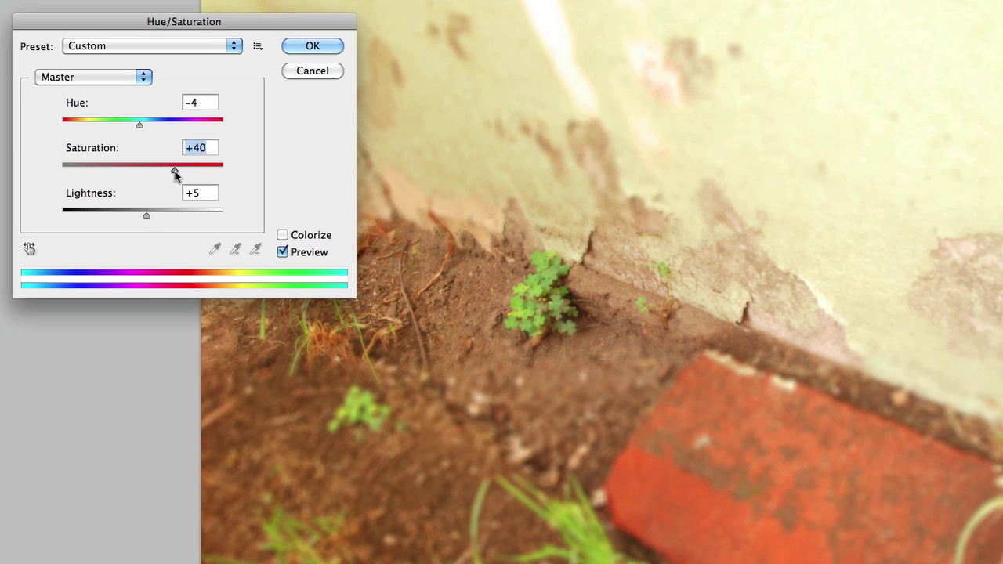
{"action": "left_click", "coordinate": [286, 47]}
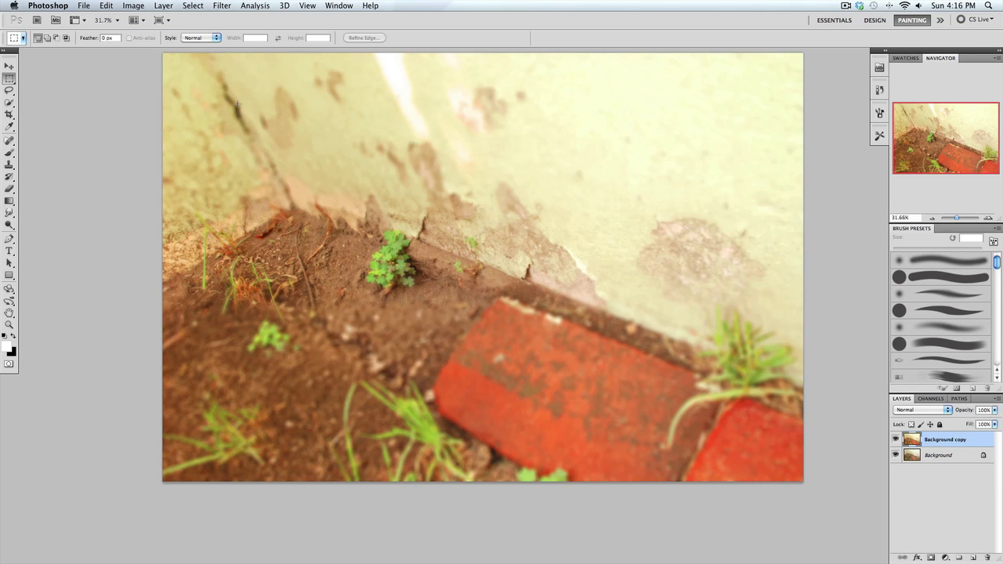